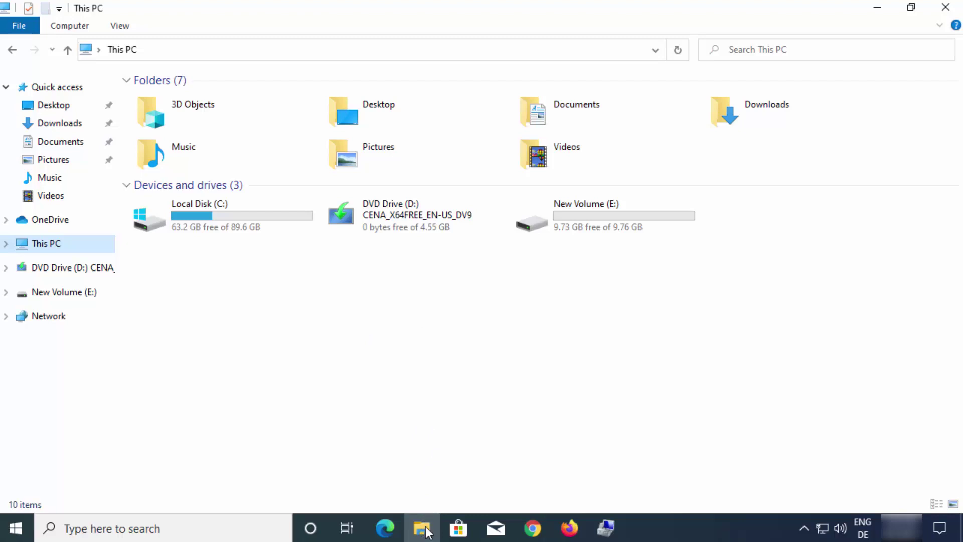
# Launch Computer Management for This PC from File Explorer and maximize its window
pyautogui.click(352, 350)
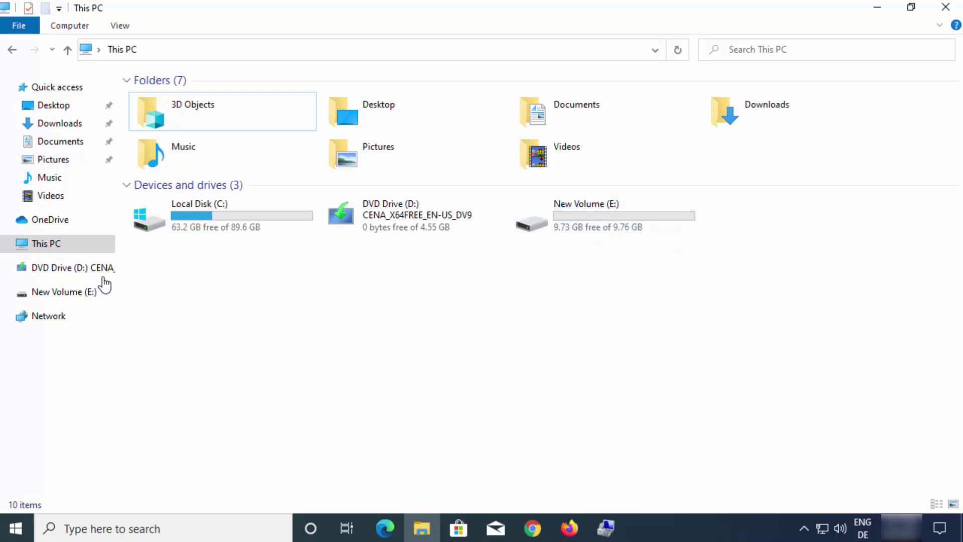
pyautogui.click(59, 247)
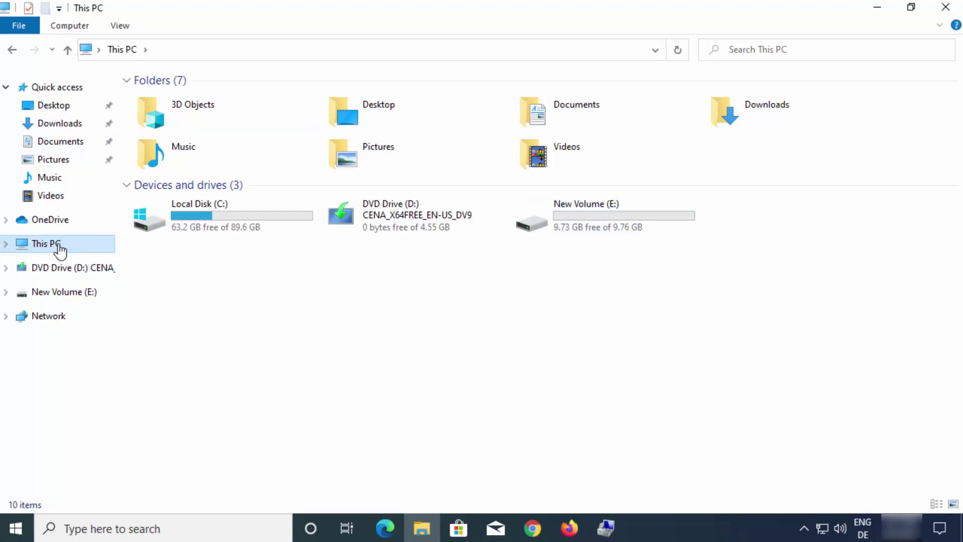
pyautogui.rightClick(59, 247)
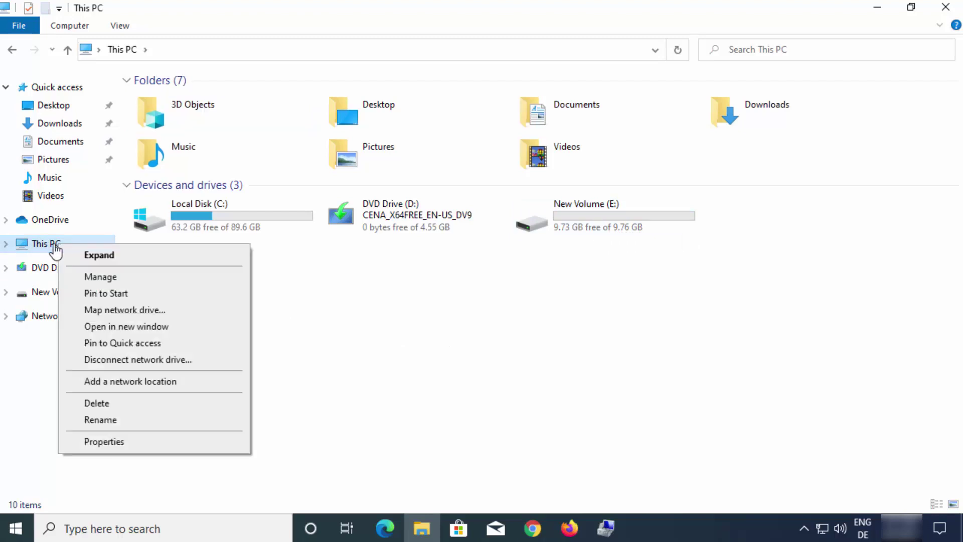
pyautogui.click(92, 278)
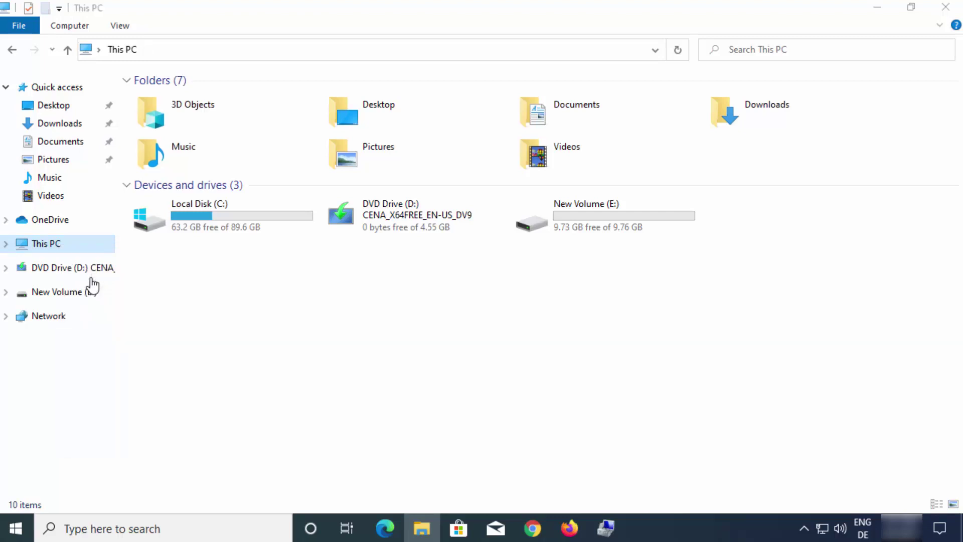
pyautogui.click(701, 11)
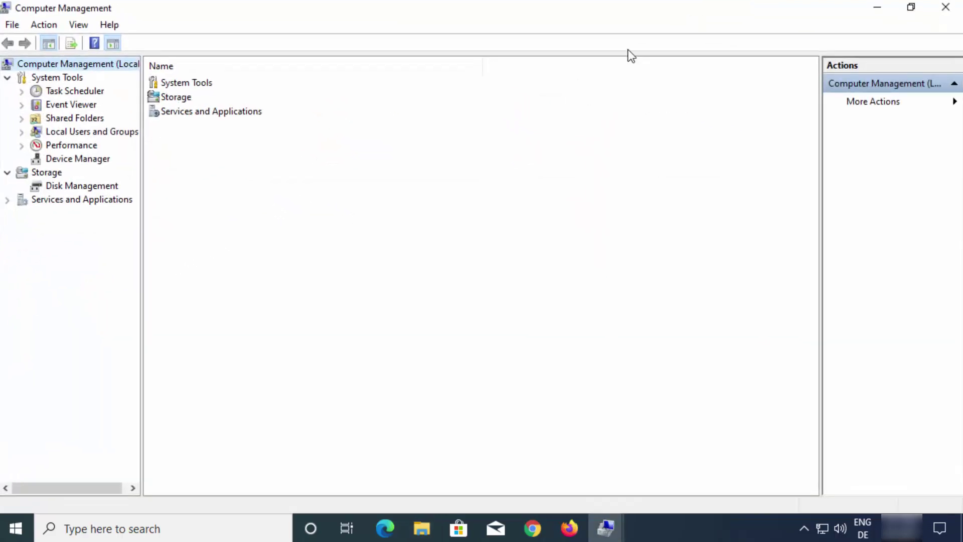
# Show Disk Management and select Disk 0's 9.77 GB New Volume (E:) partition
pyautogui.click(61, 186)
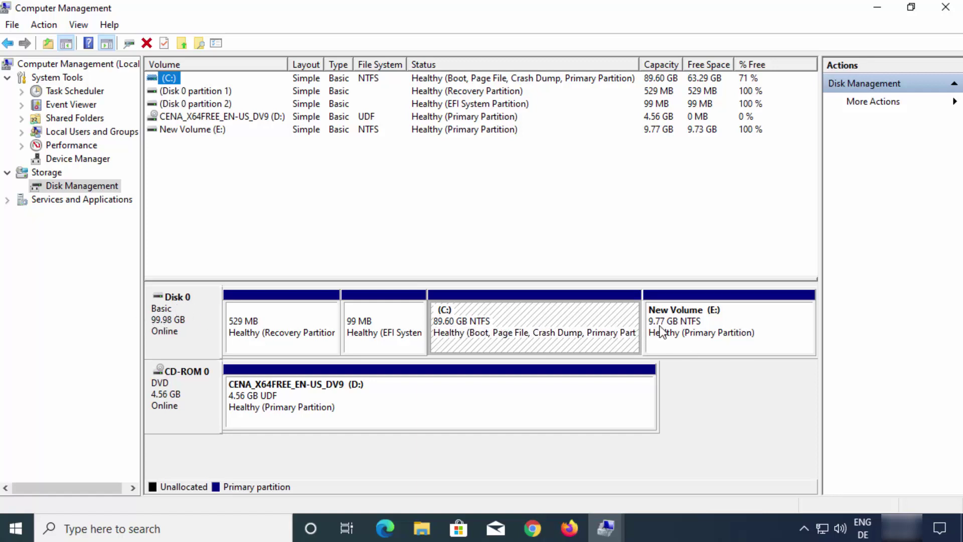
pyautogui.click(692, 335)
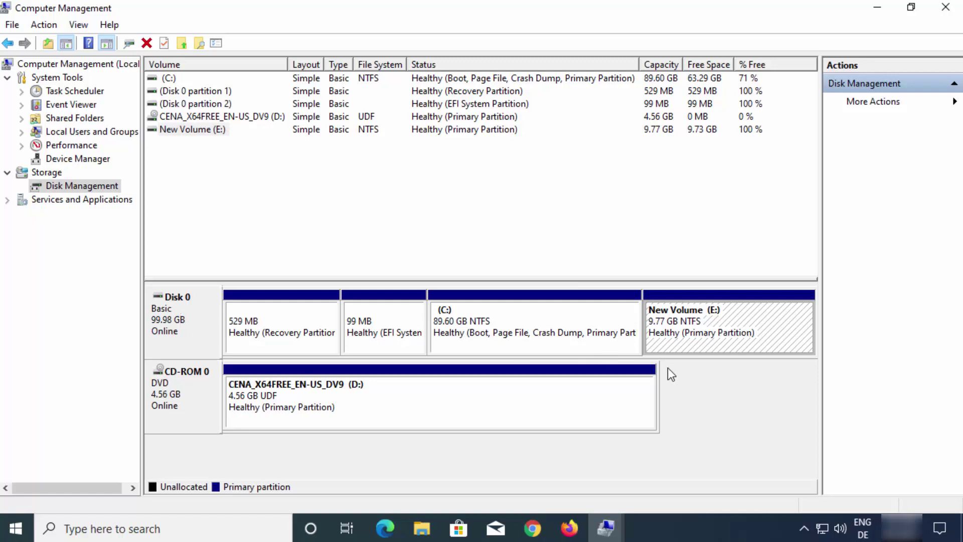
pyautogui.click(19, 393)
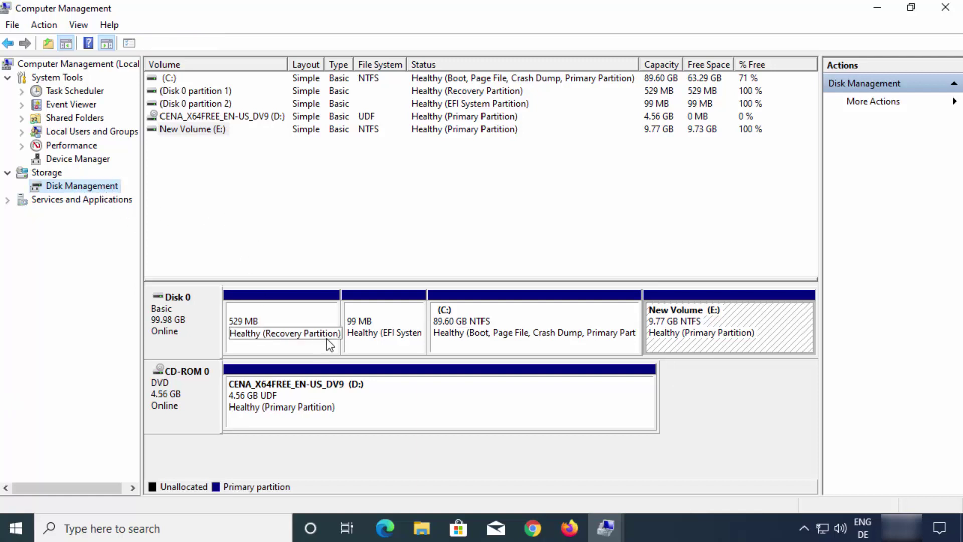
pyautogui.click(287, 244)
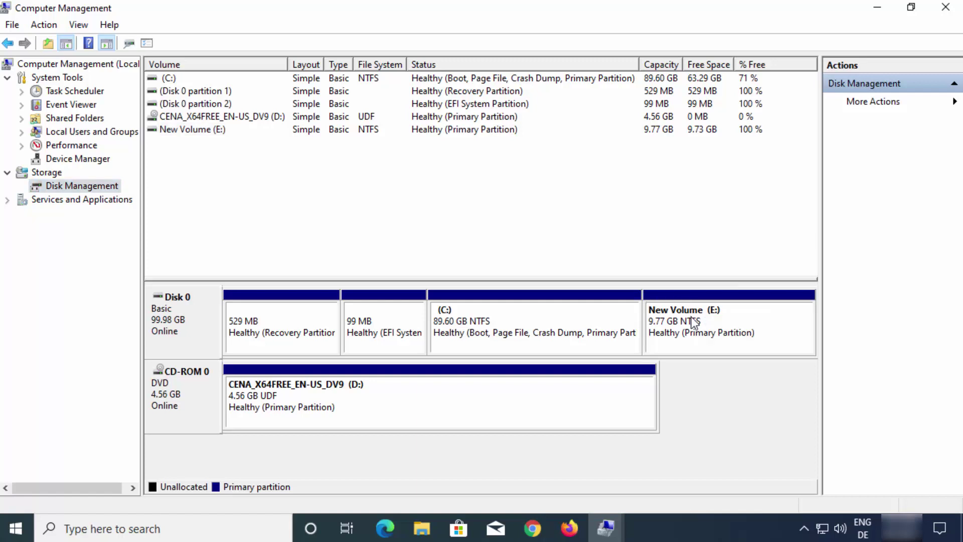
pyautogui.click(694, 323)
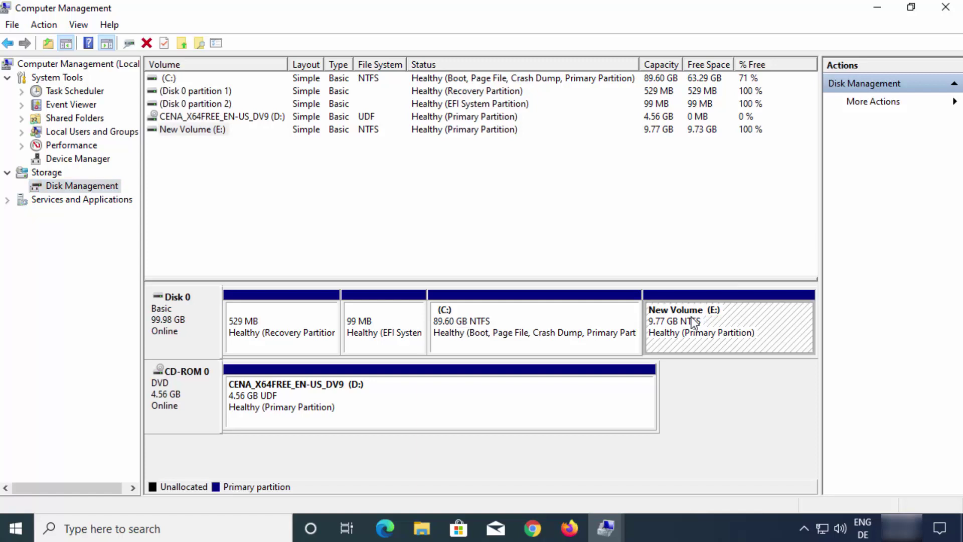
# Delete the New Volume (E:) partition, confirming the deletion
pyautogui.rightClick(694, 322)
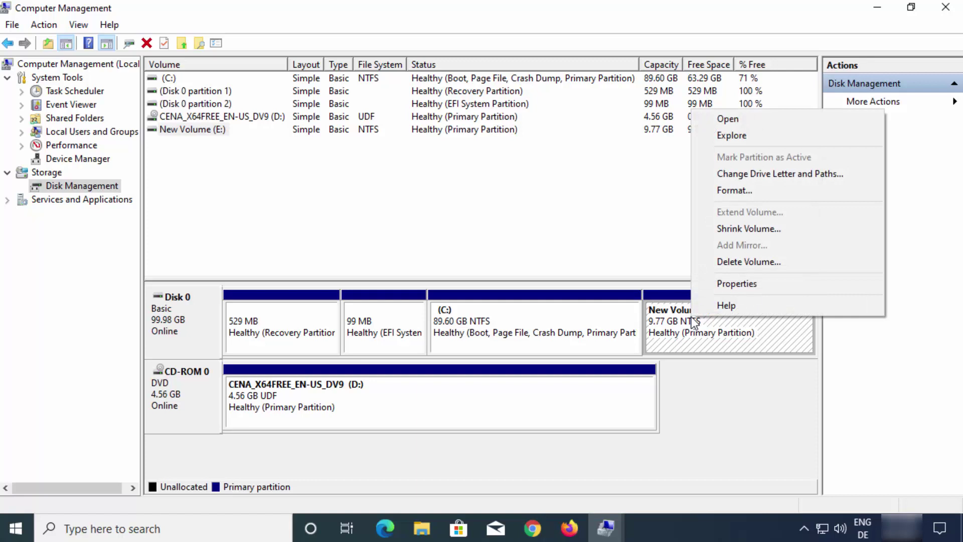
pyautogui.click(734, 262)
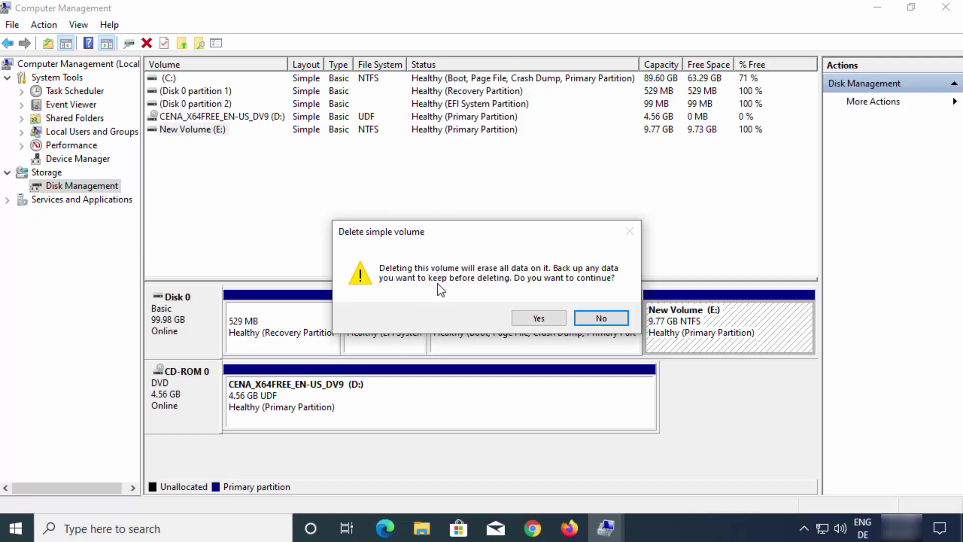
pyautogui.click(531, 319)
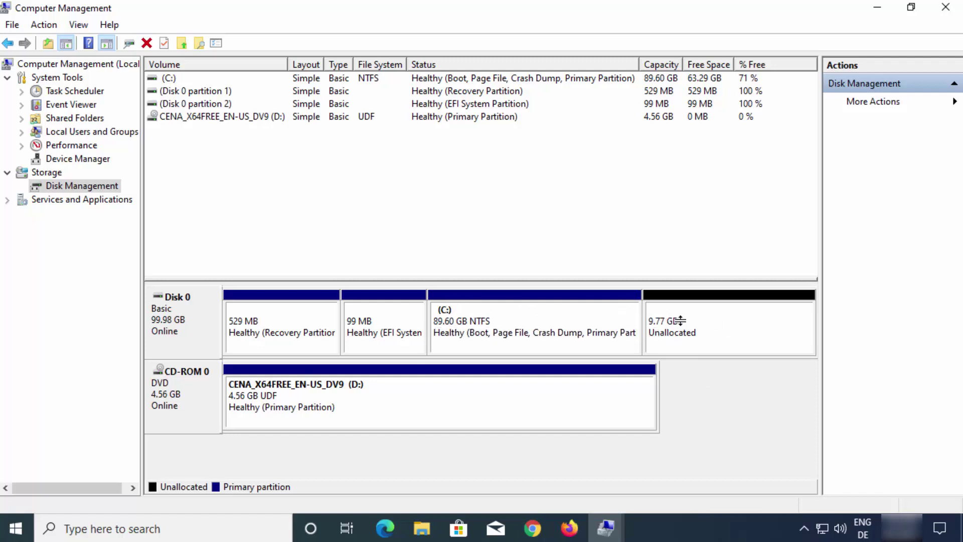
# Extend C: with all 10000 MB of Disk 0's unallocated space, growing it to 99.37 GB
pyautogui.click(538, 315)
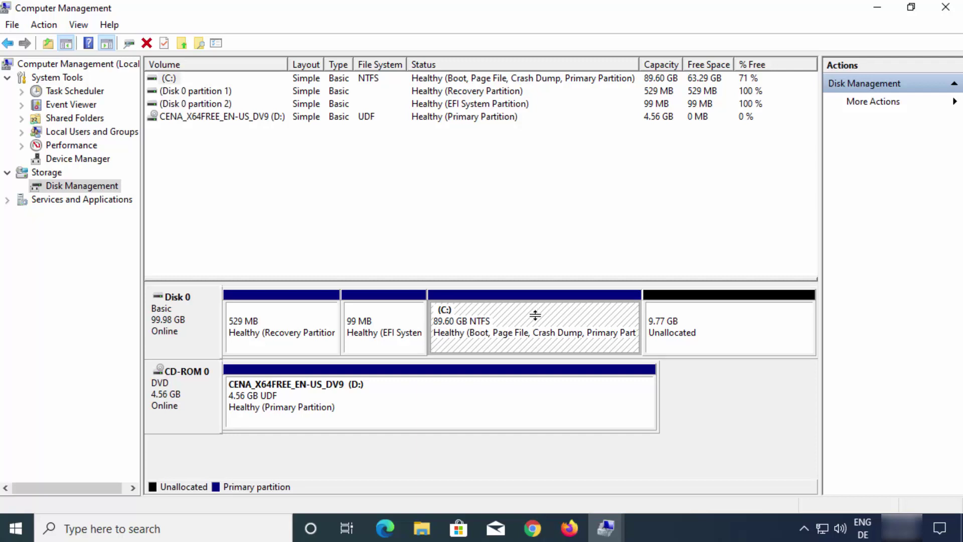
pyautogui.rightClick(536, 315)
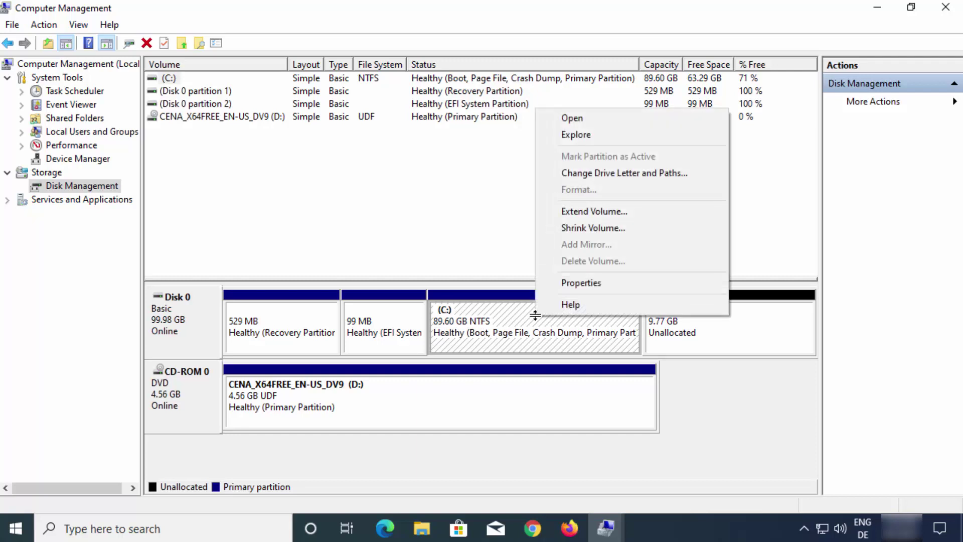
pyautogui.click(568, 214)
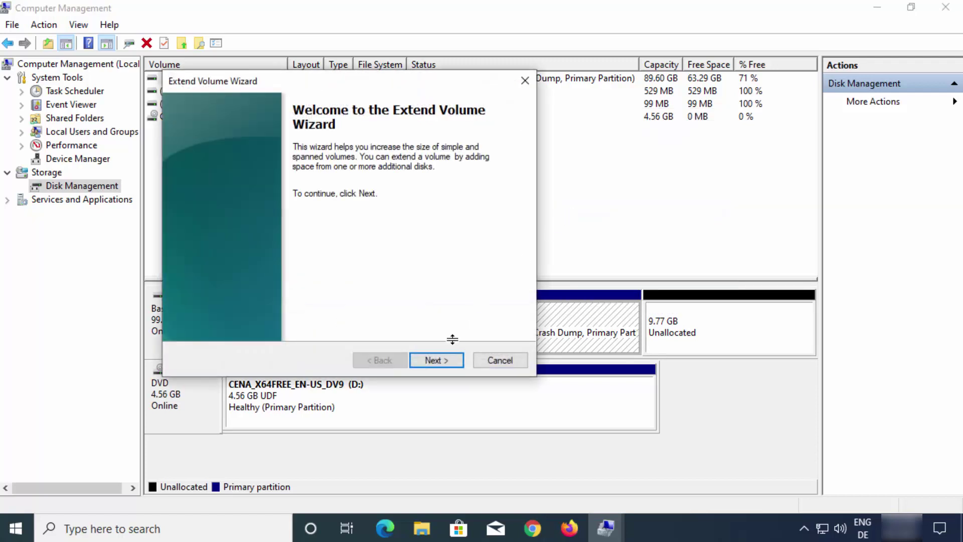
pyautogui.click(437, 360)
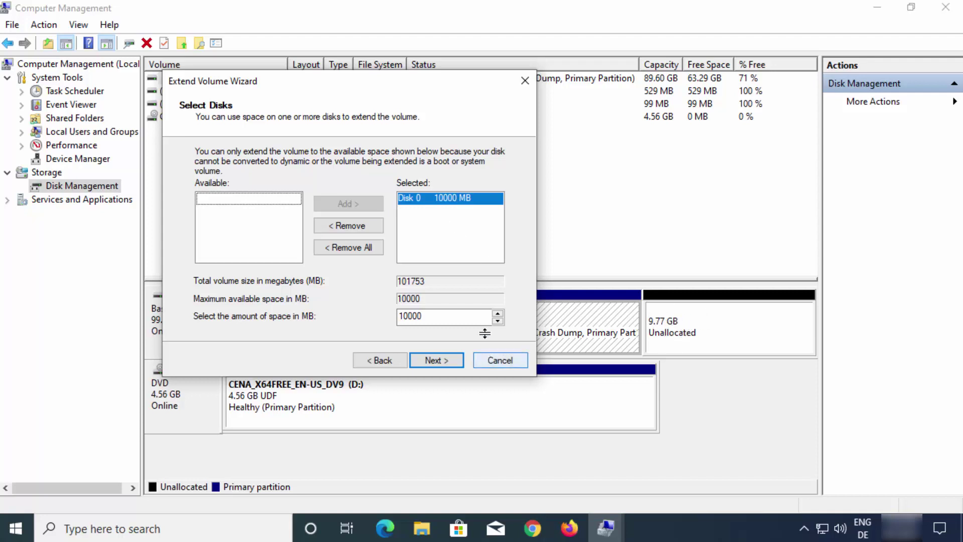
pyautogui.click(435, 360)
pyautogui.click(435, 361)
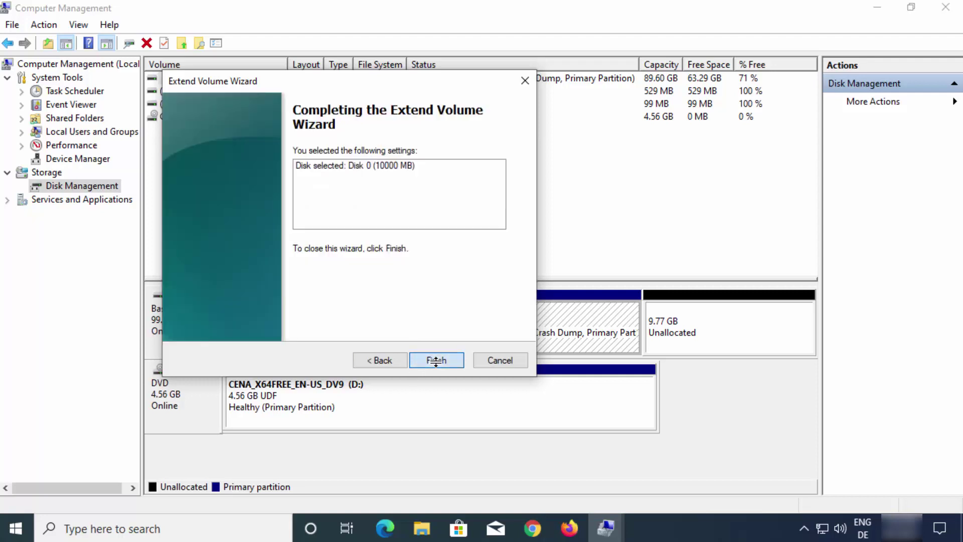